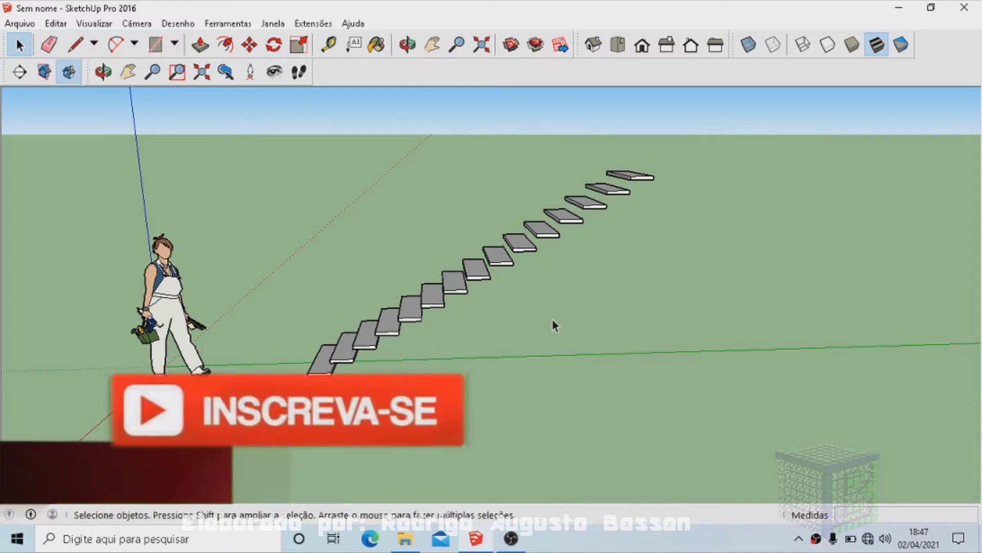
Step: In Right view, draw an upright 0,15 × 0,25 m rectangle away from the existing stairs
mouse_move(501, 318)
middle_down()
mouse_move(434, 215)
mouse_move(508, 351)
mouse_move(438, 336)
middle_up()
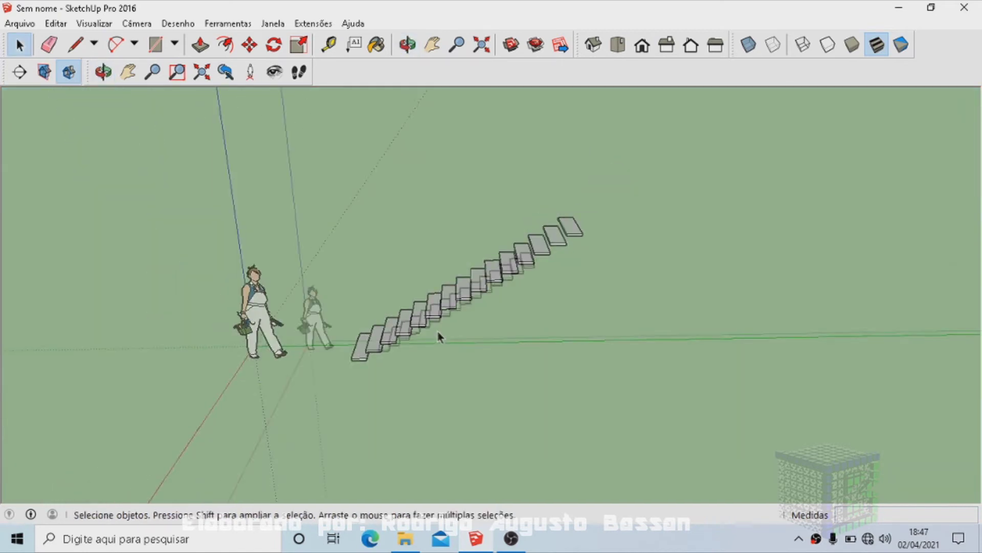
click(666, 47)
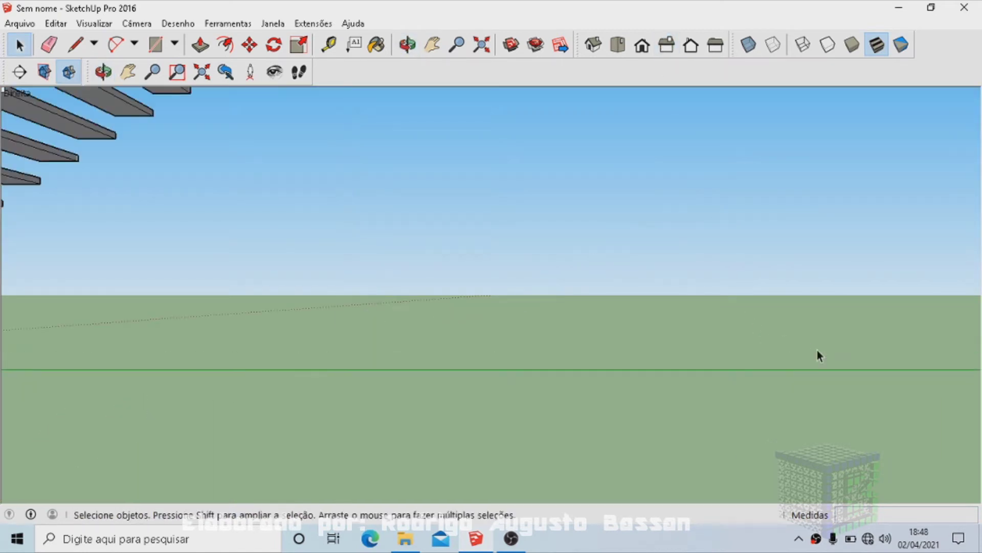
click(155, 44)
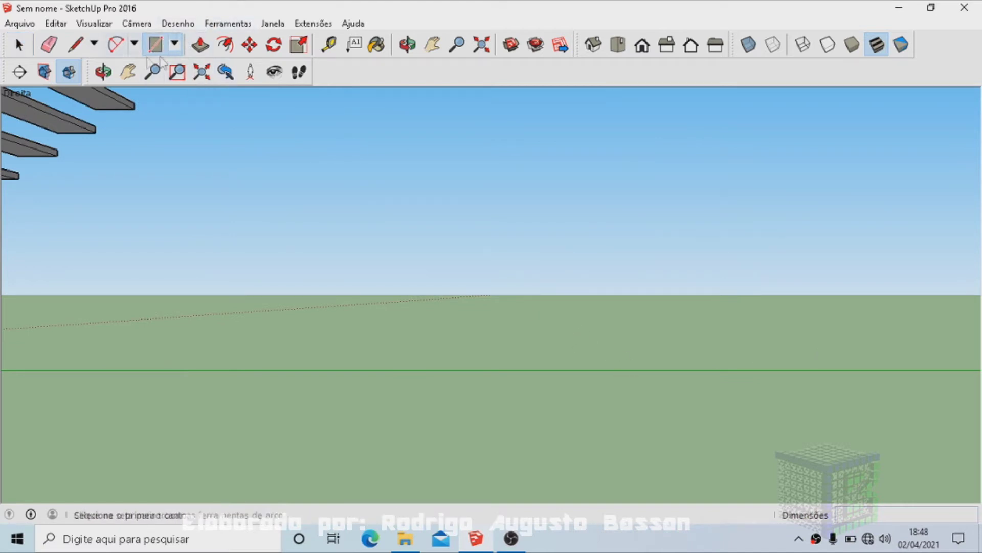
click(590, 346)
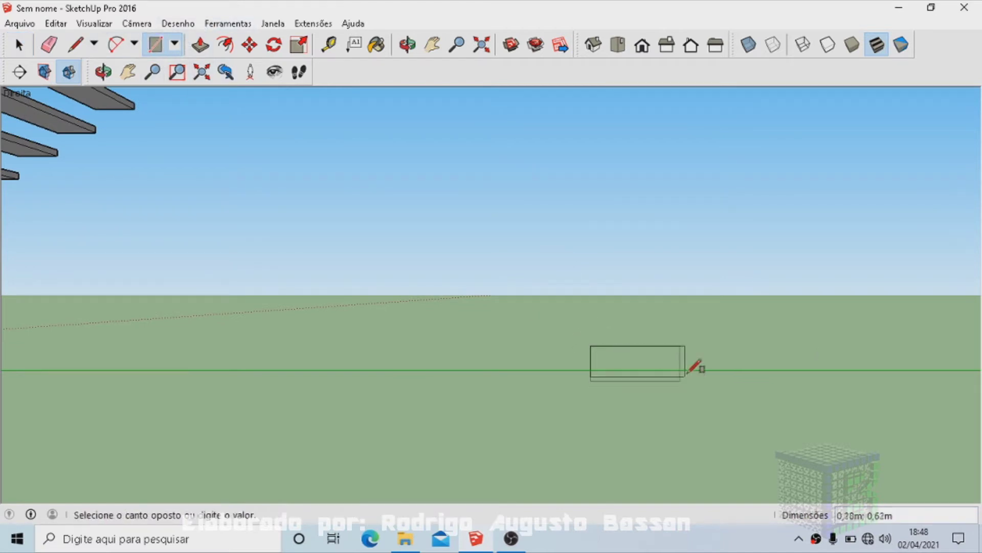
click(694, 363)
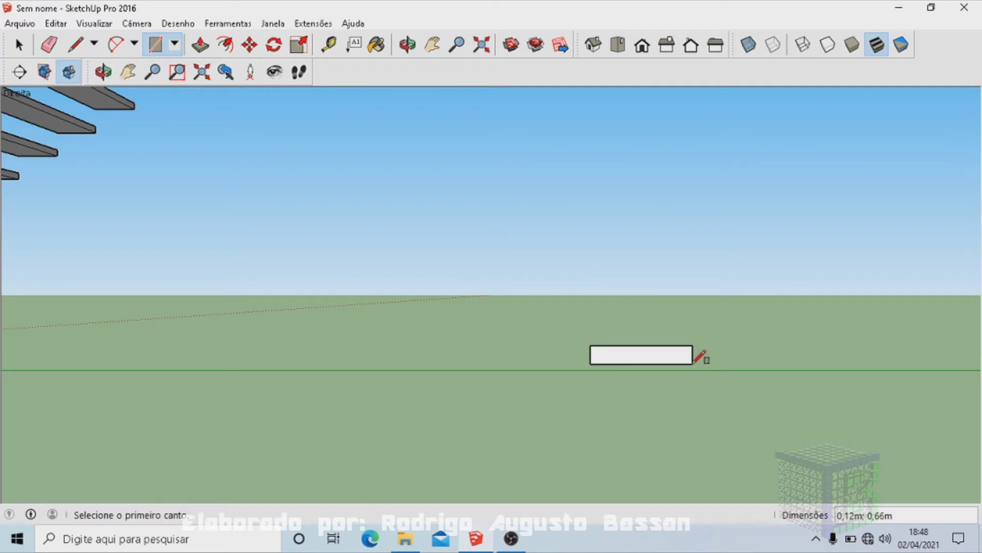
text(0)
key(Return)
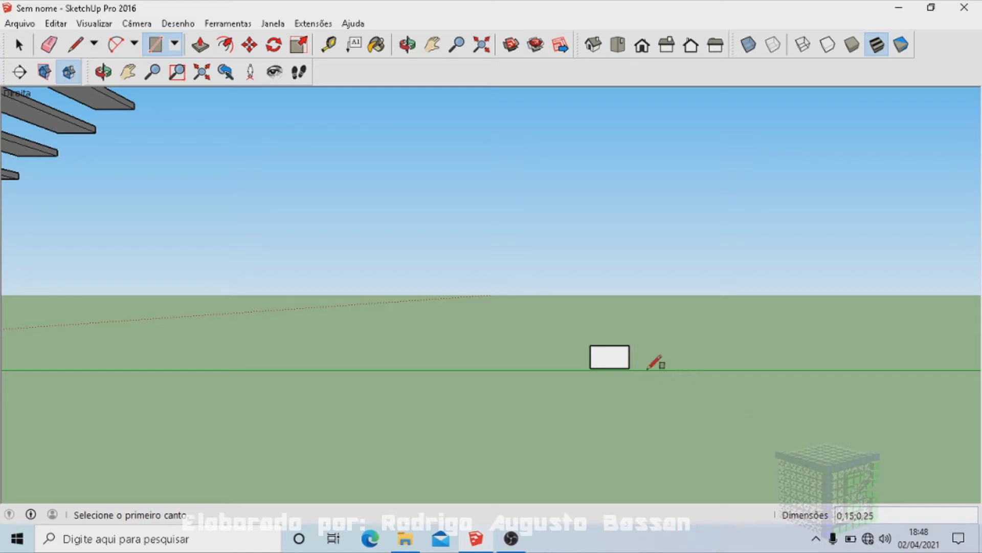
key(space)
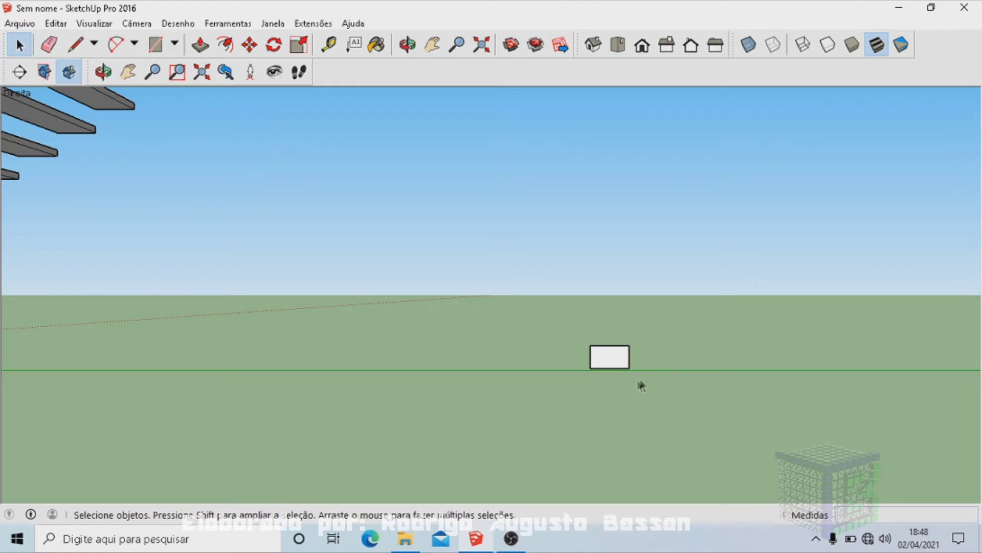
Step: Make the rectangle face a component named degrau1, declining to replace the existing degrau
click(617, 362)
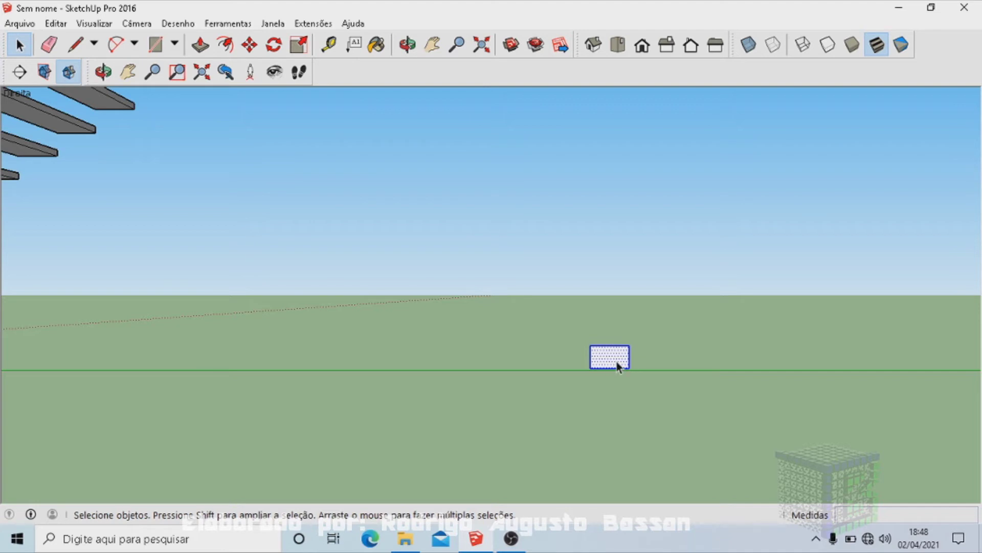
right_click(618, 365)
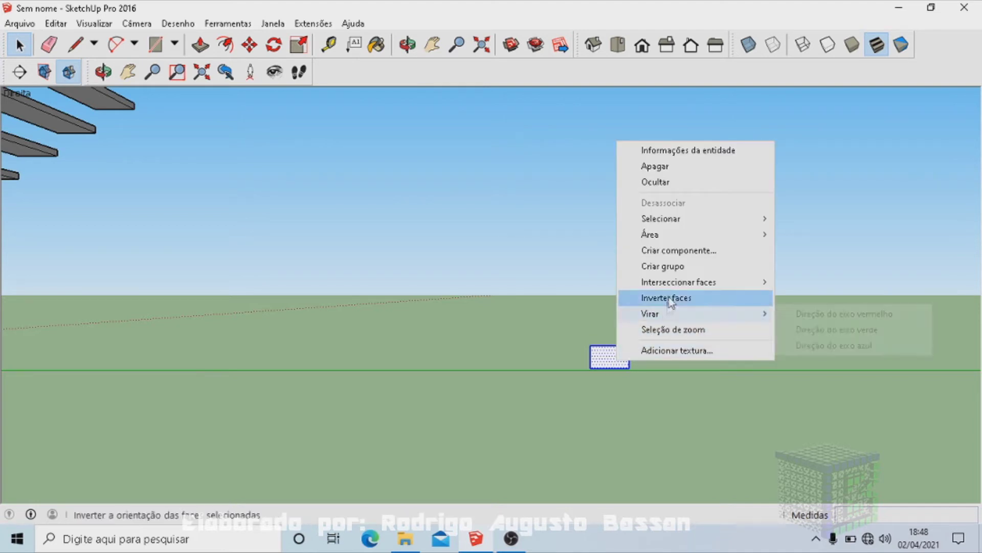
click(717, 252)
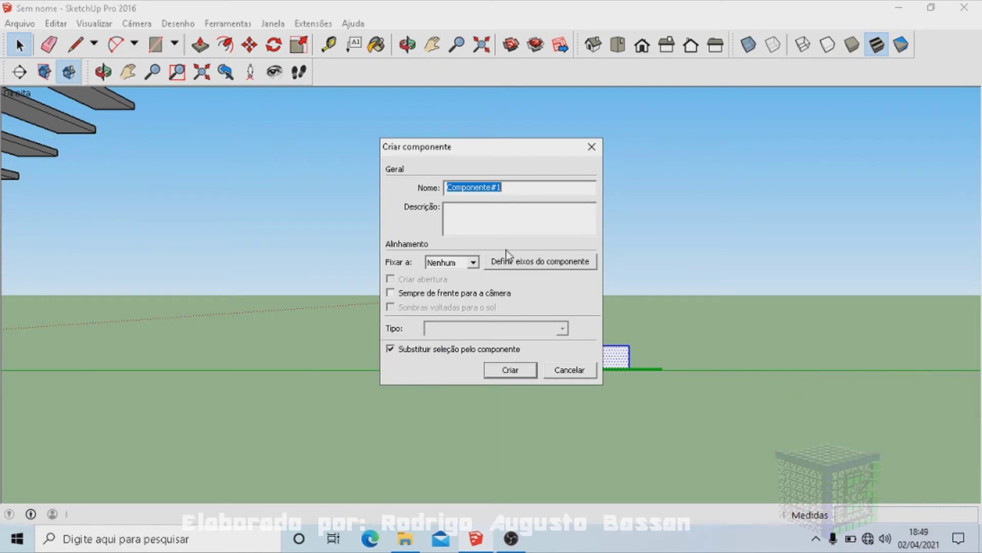
text(degrau)
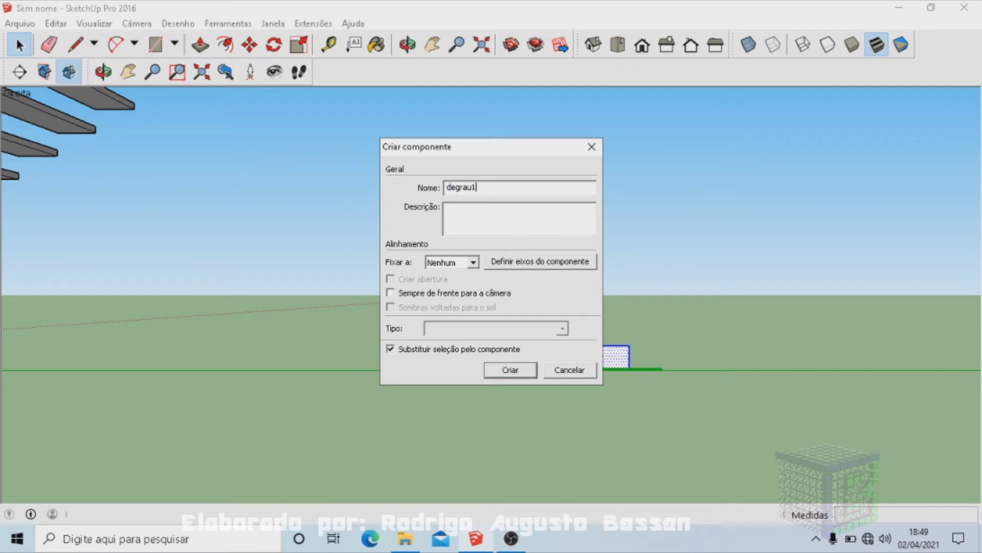
click(509, 375)
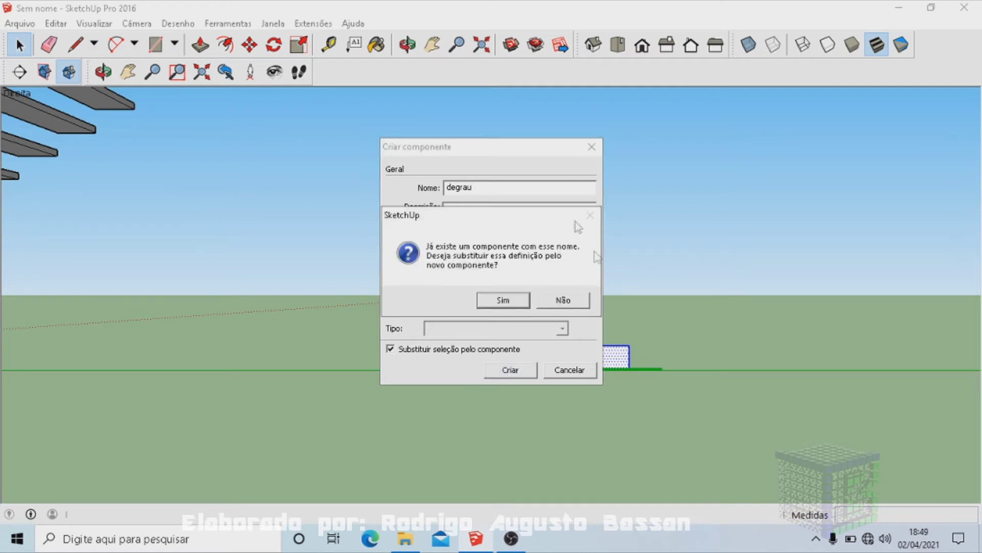
click(567, 302)
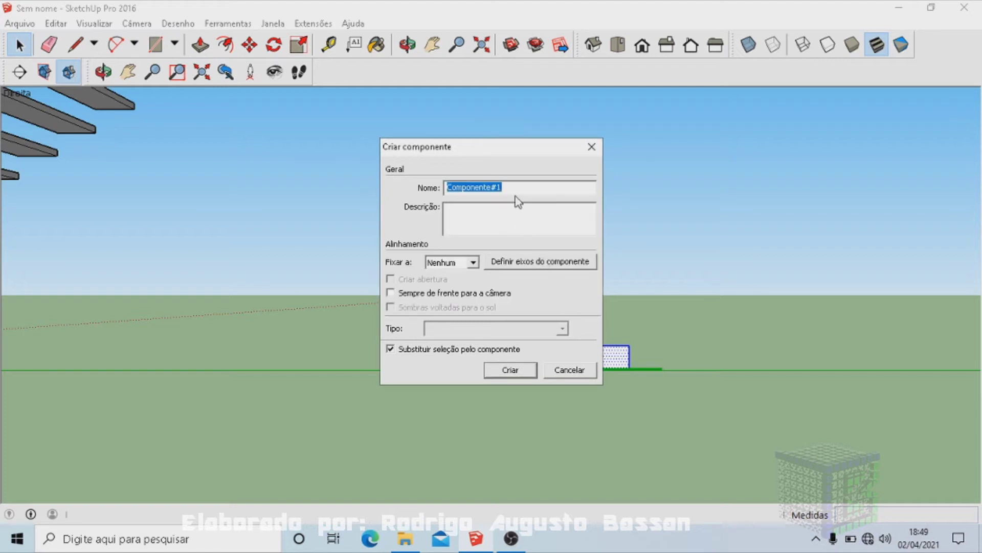
text(degrau1)
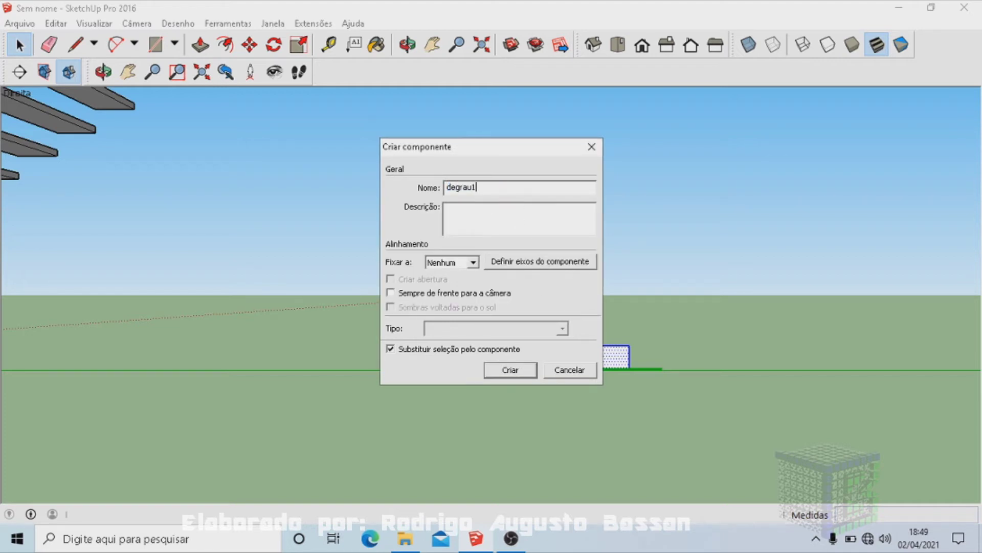
click(515, 371)
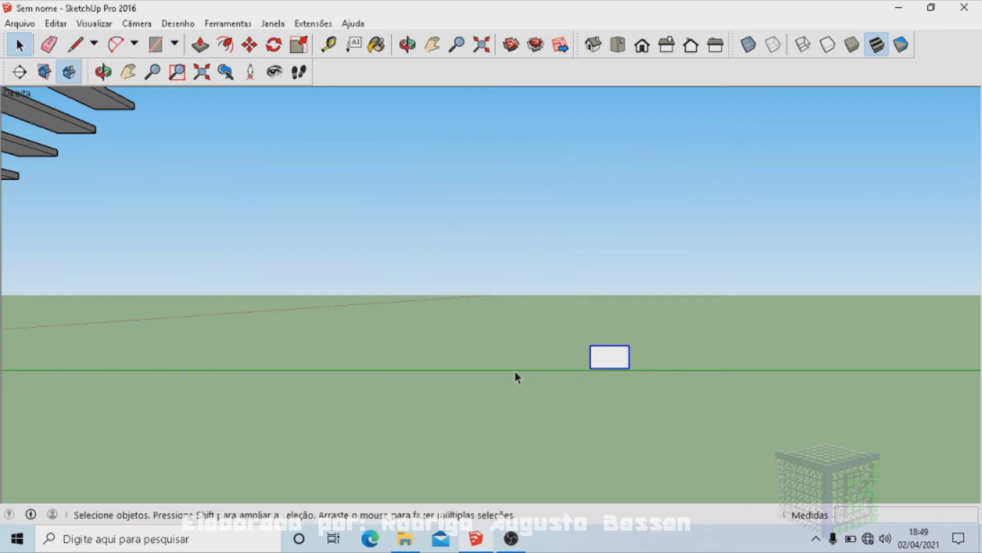
Step: Orbit around degrau1, exit its editing context, and select the component
click(620, 358)
middle_drag(620, 358, 688, 465)
scroll(598, 348, up, 2)
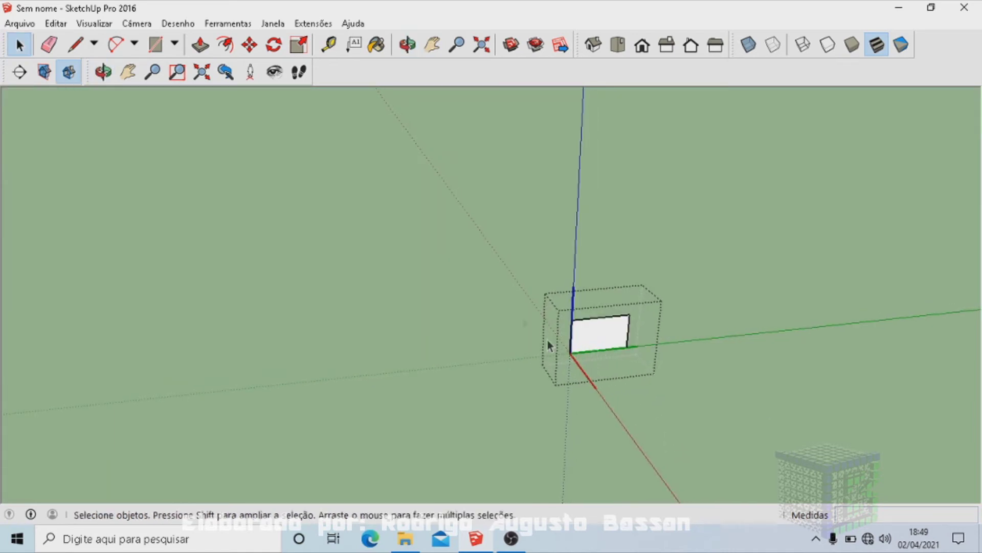
mouse_move(686, 399)
middle_down()
mouse_move(566, 349)
mouse_move(508, 340)
mouse_move(671, 395)
mouse_move(659, 388)
middle_up()
click(737, 404)
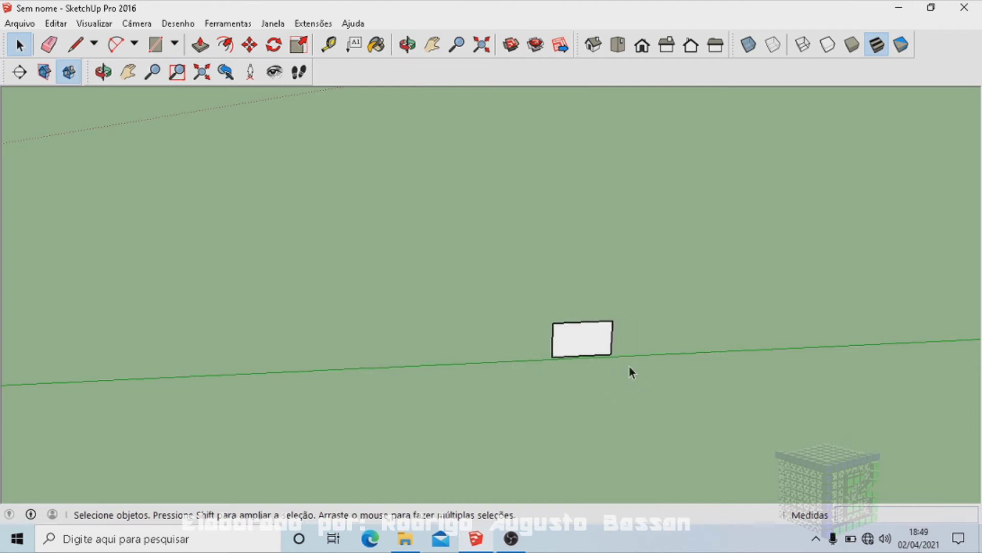
middle_drag(588, 350, 624, 325)
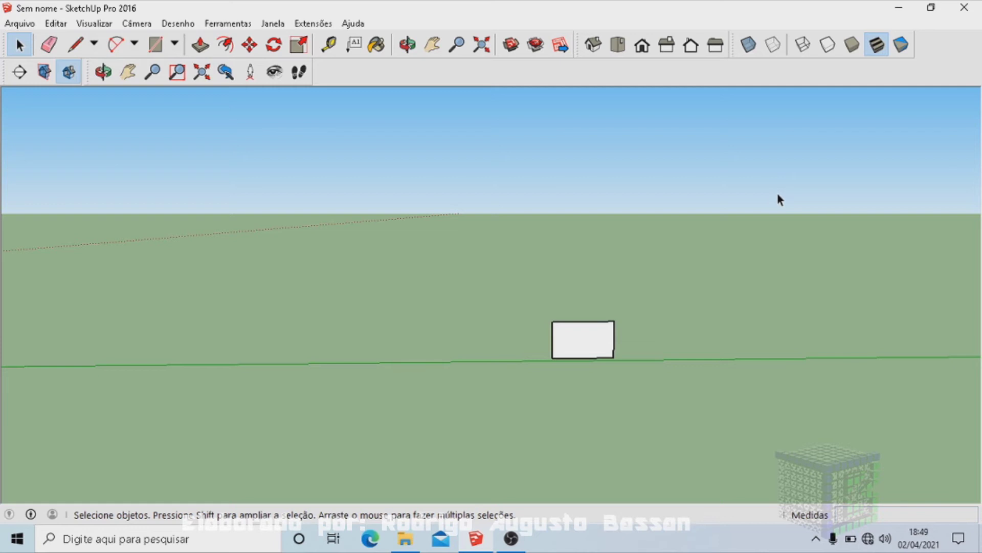
click(588, 346)
Step: Copy degrau1 from lower to upper corner and array it 14x into 15 rising rectangles
click(250, 48)
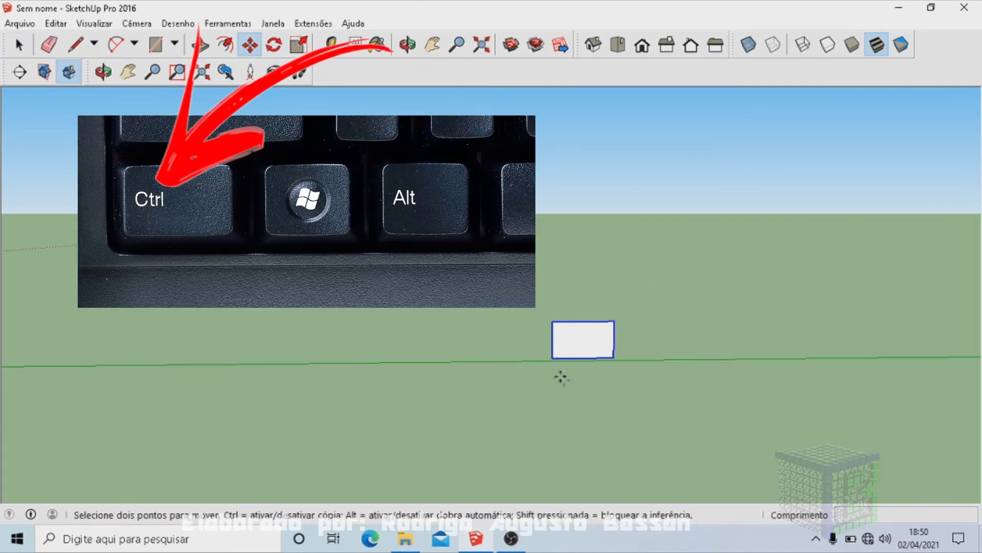
key(ctrl)
click(552, 358)
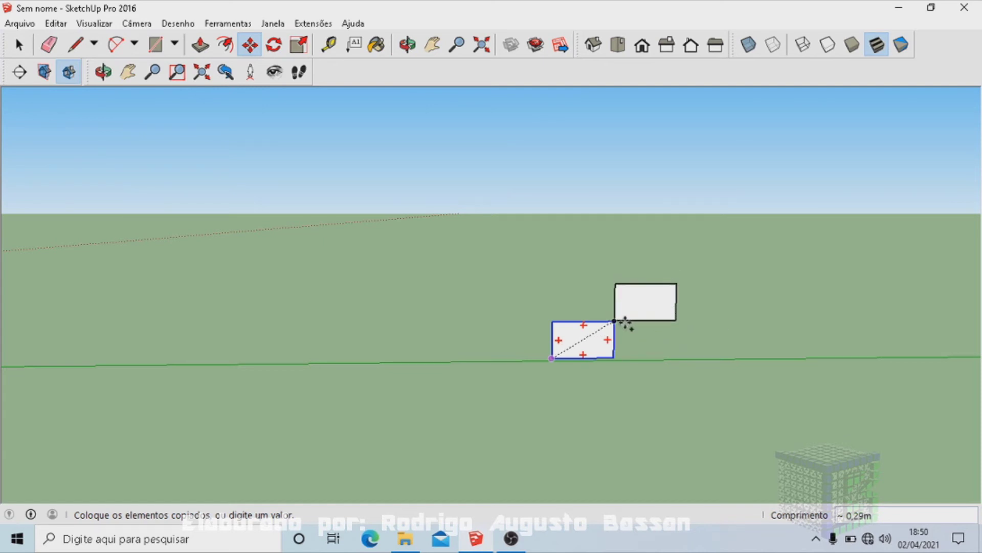
click(614, 322)
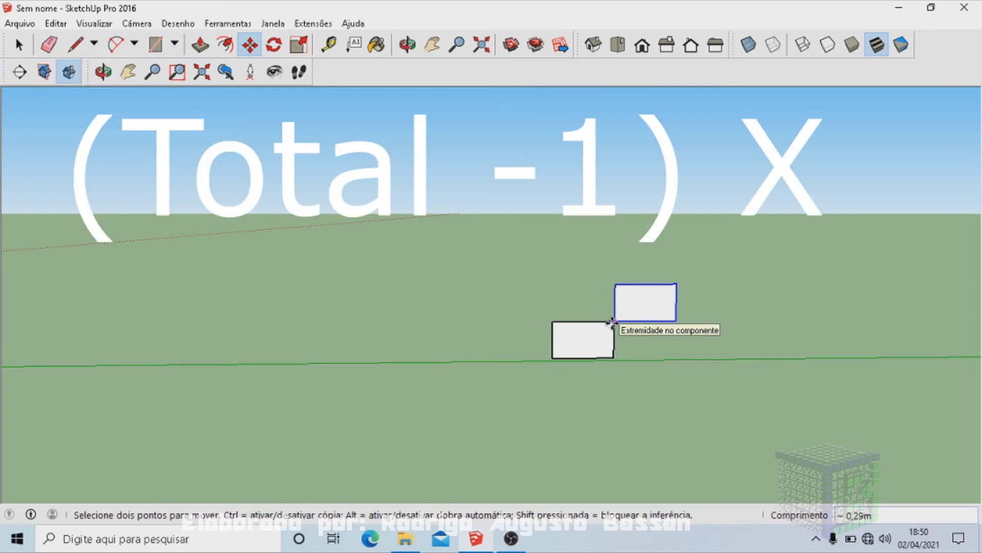
text(14x)
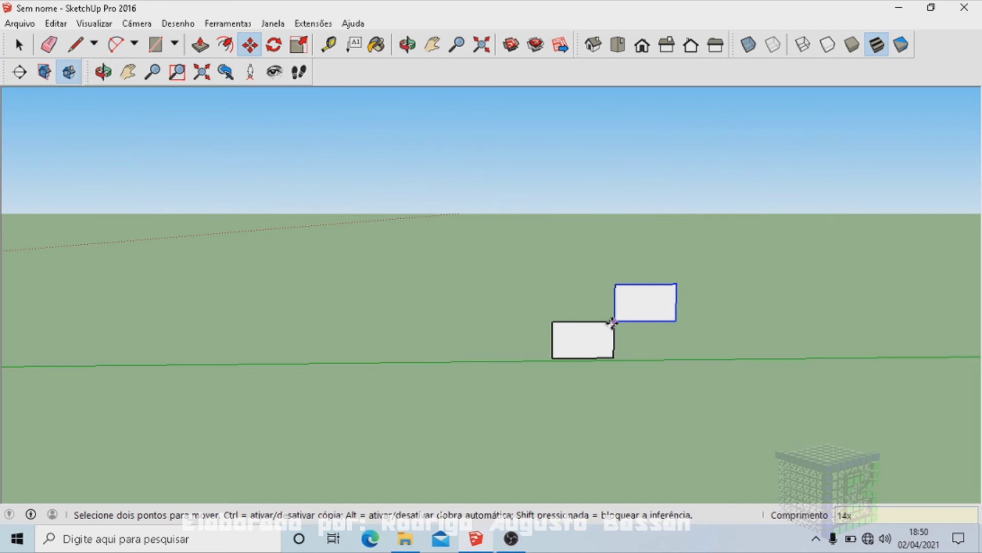
key(Return)
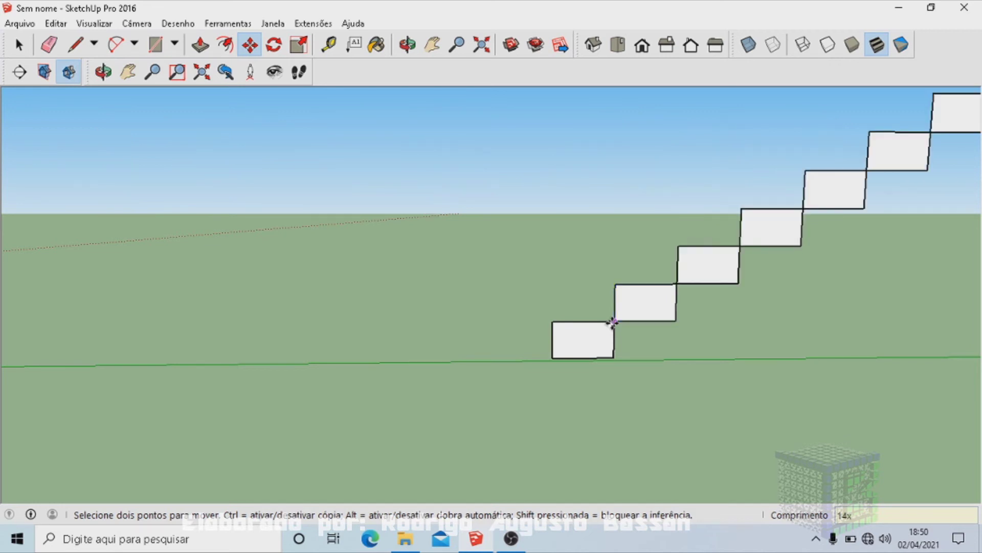
scroll(613, 322, down, 3)
scroll(578, 300, down, 3)
scroll(578, 300, down, 2)
scroll(906, 142, up, 1)
scroll(906, 142, up, 1)
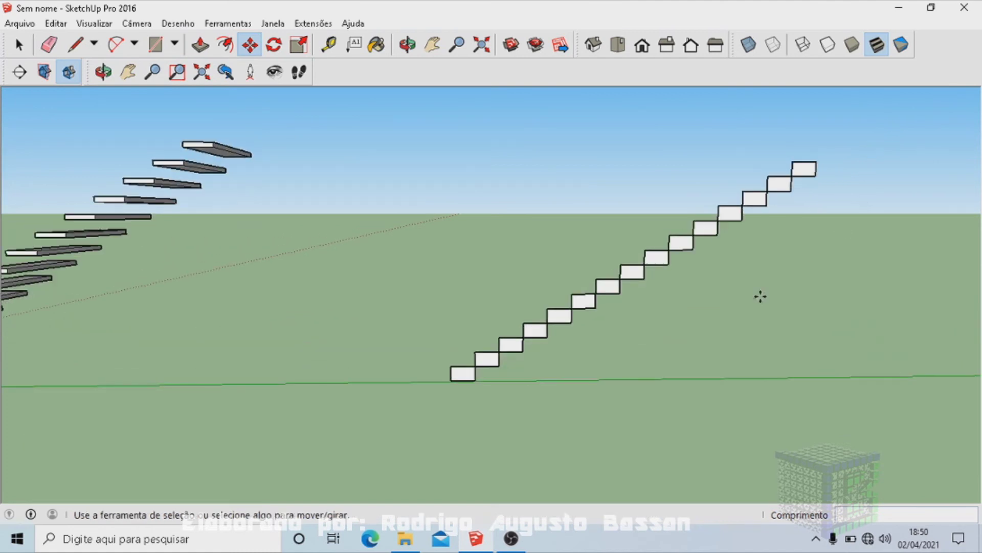
middle_drag(760, 297, 742, 322)
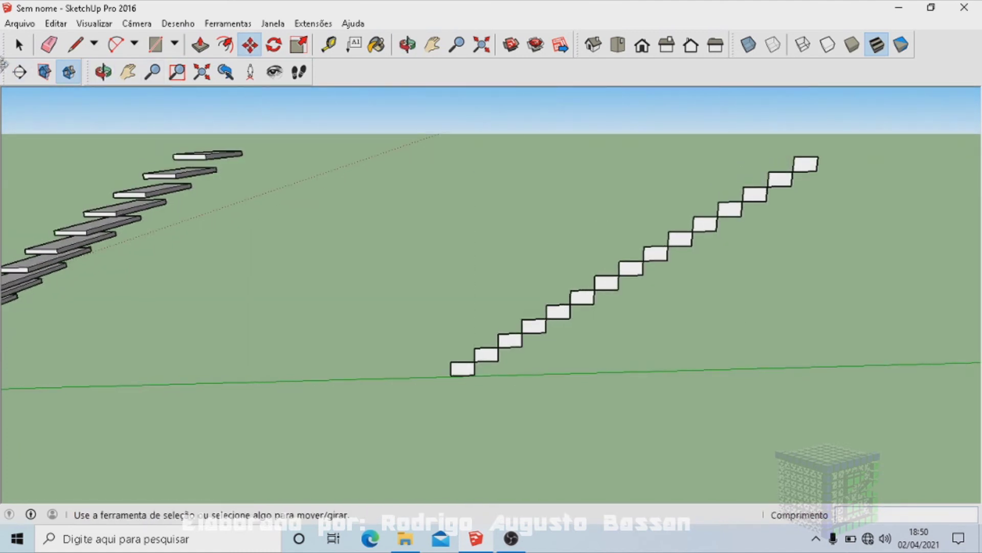
Step: Inside a step component, push/pull the tread face to a depth of 1 m
key(space)
double_click(659, 256)
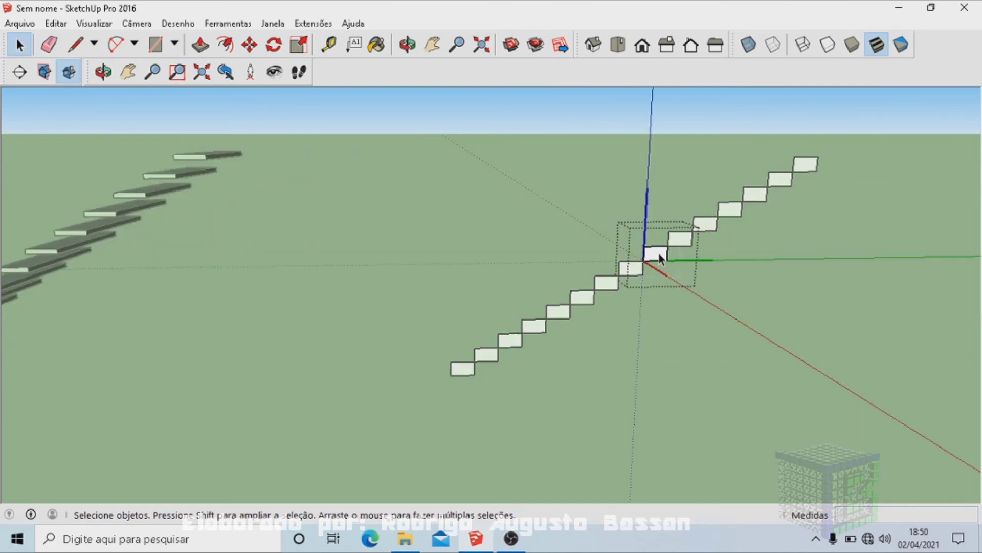
click(778, 267)
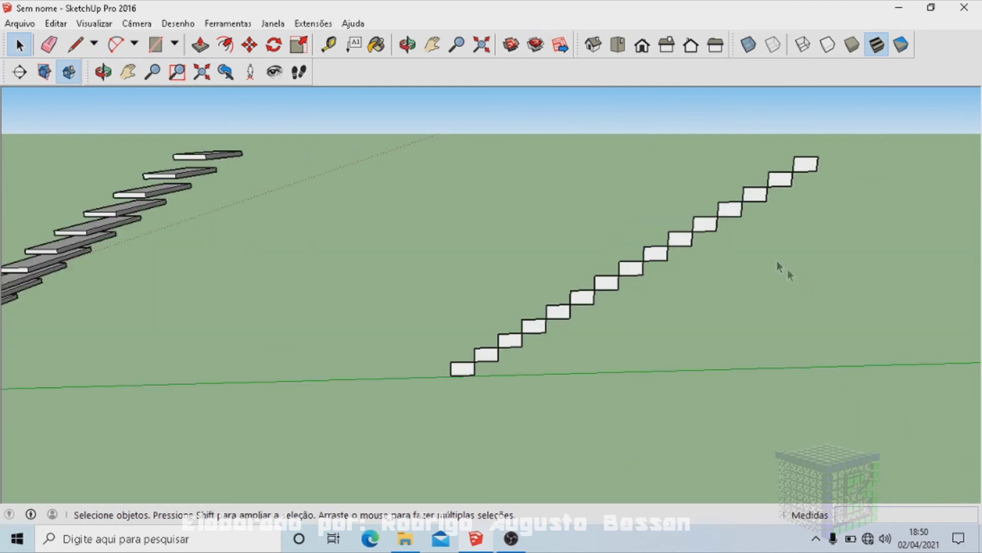
double_click(709, 227)
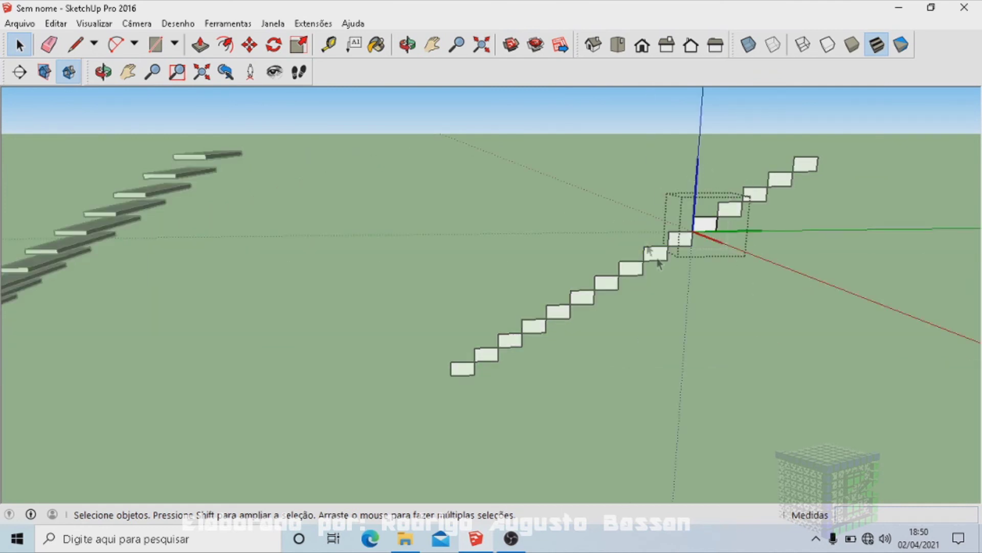
click(735, 342)
double_click(706, 228)
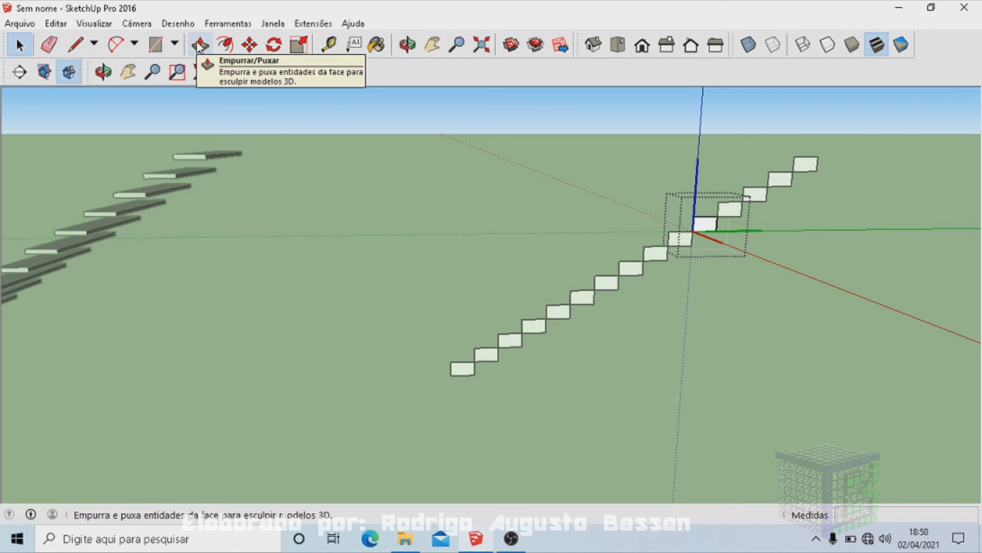
click(200, 45)
click(709, 228)
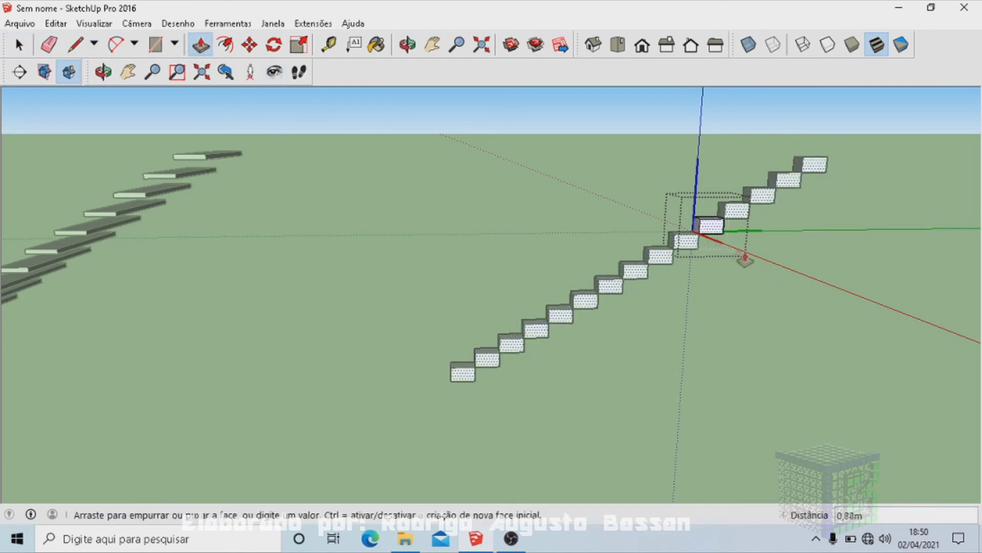
click(762, 269)
text(1,00m)
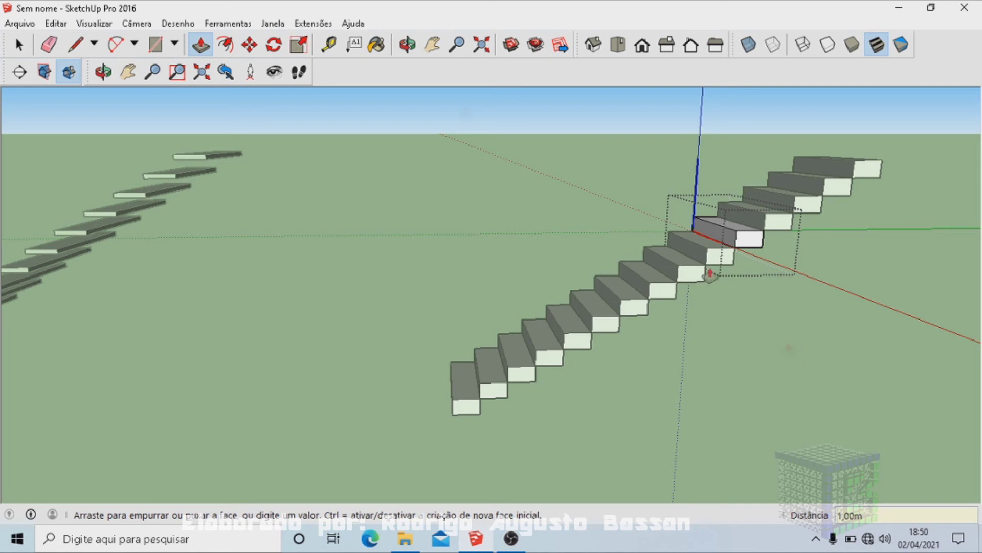
key(Return)
key(space)
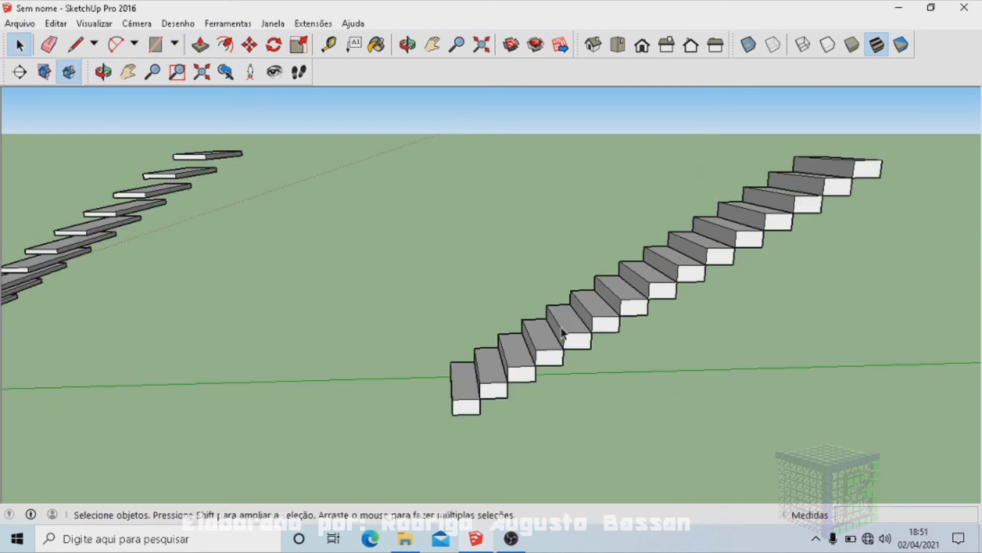
Step: From below, push a step's face inward to thin all treads into slim slabs
mouse_move(717, 366)
middle_down()
mouse_move(600, 269)
mouse_move(547, 350)
middle_up()
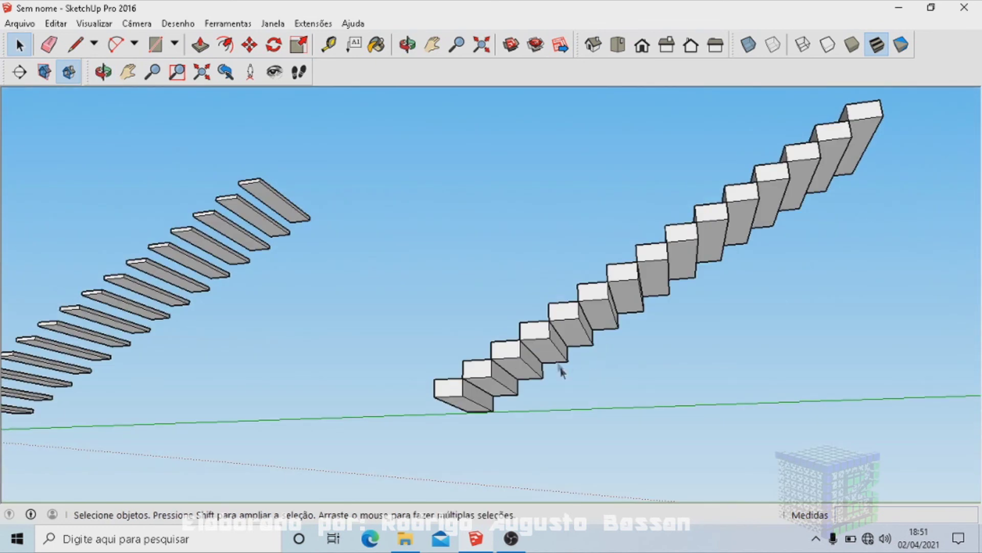
double_click(545, 350)
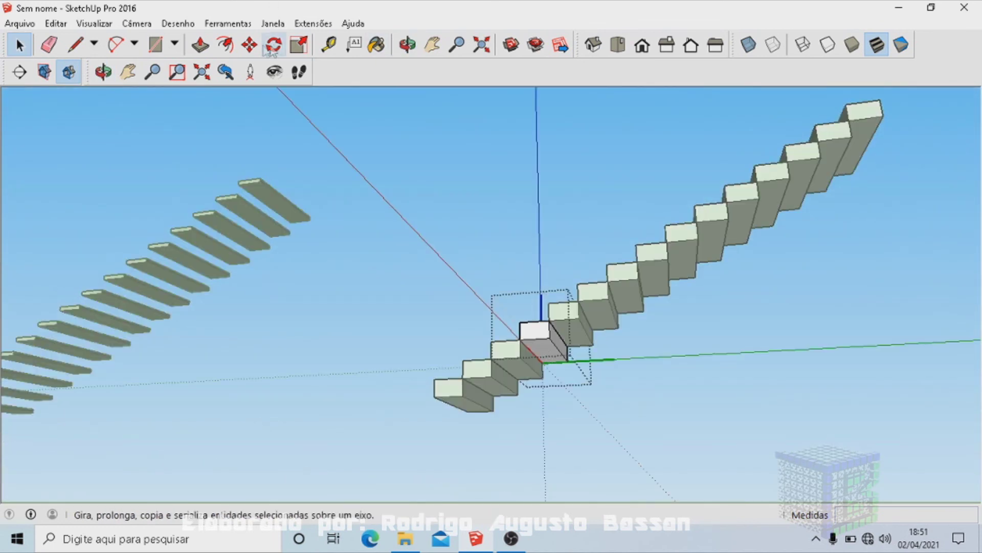
click(200, 45)
drag(550, 357, 552, 351)
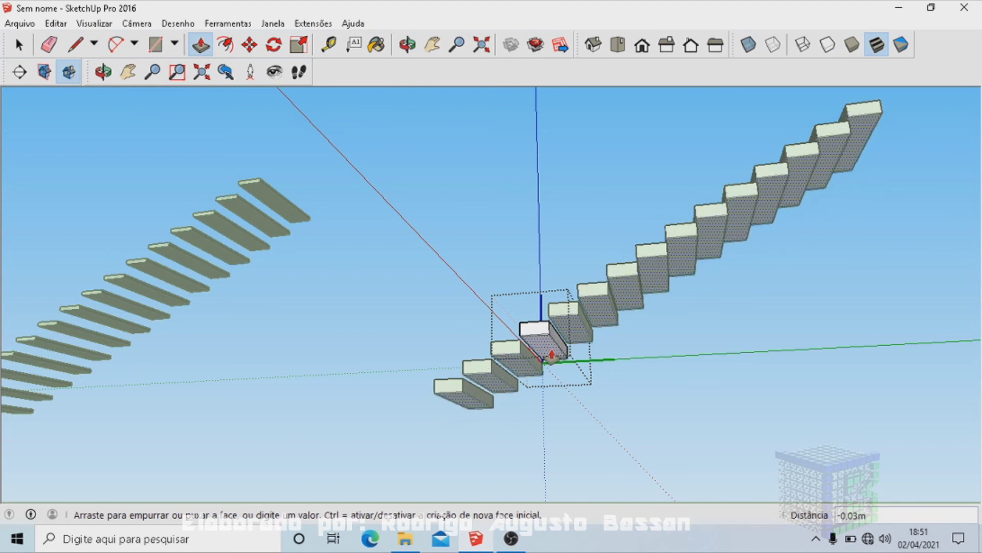
drag(552, 351, 551, 350)
Step: Exit the step component and orbit to review the new staircase beside the old one
middle_drag(752, 301, 814, 410)
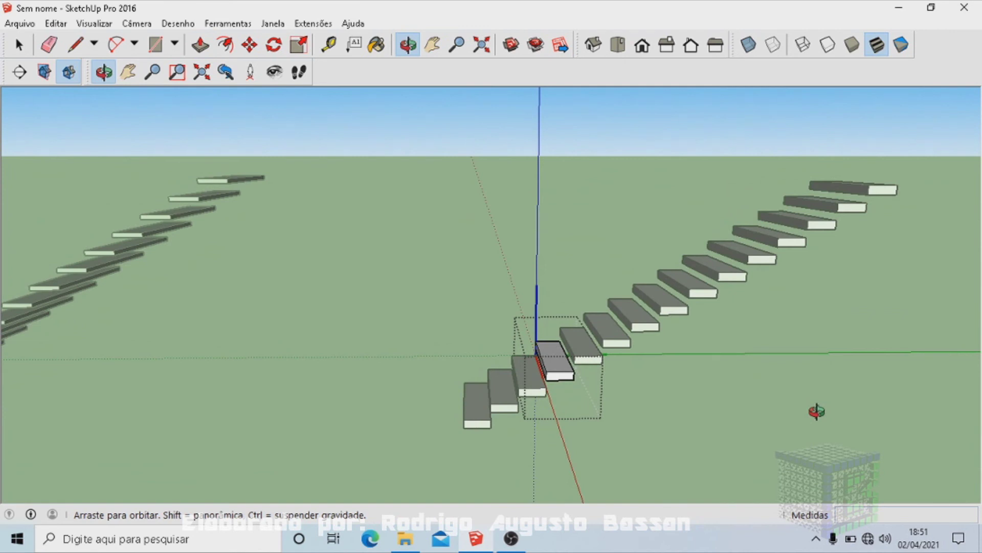
key(space)
click(726, 404)
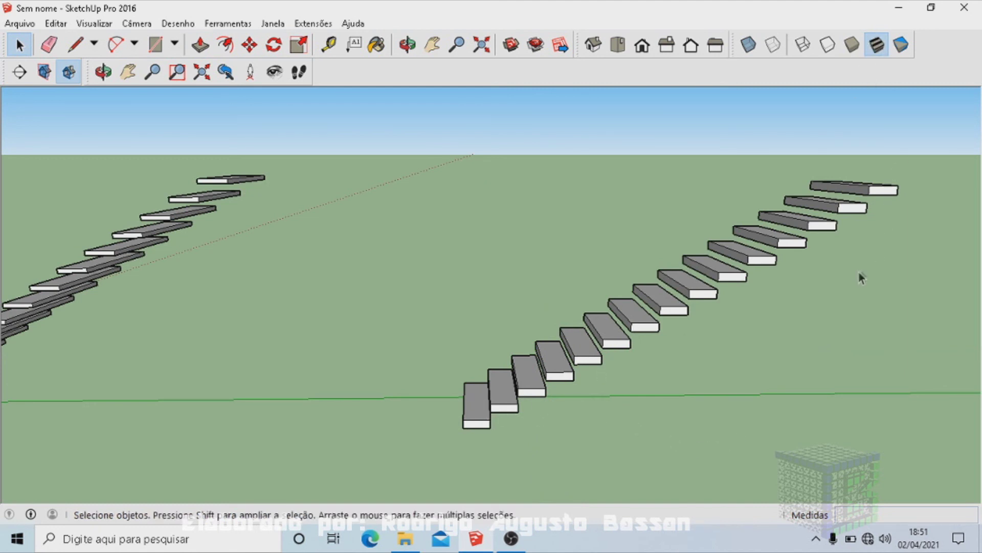
middle_drag(841, 271, 848, 322)
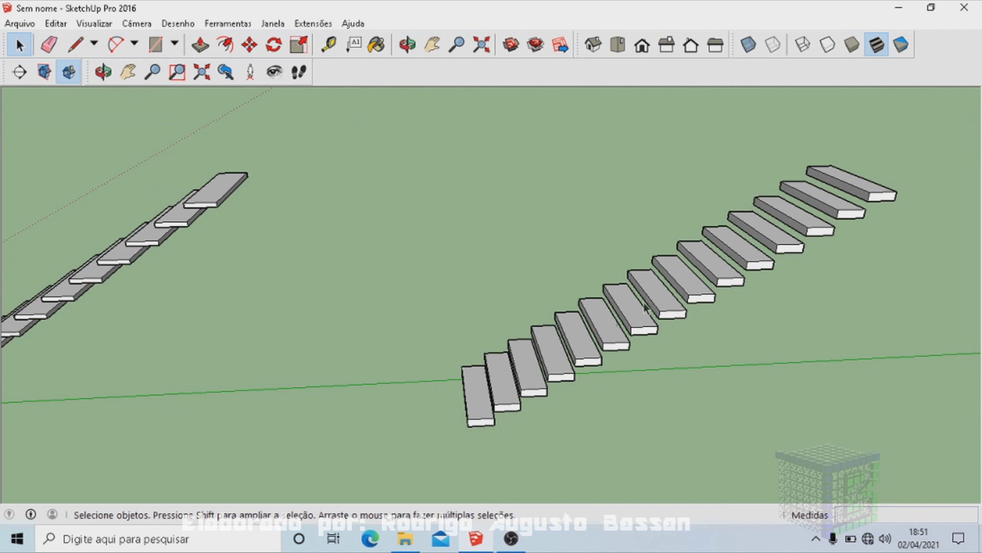